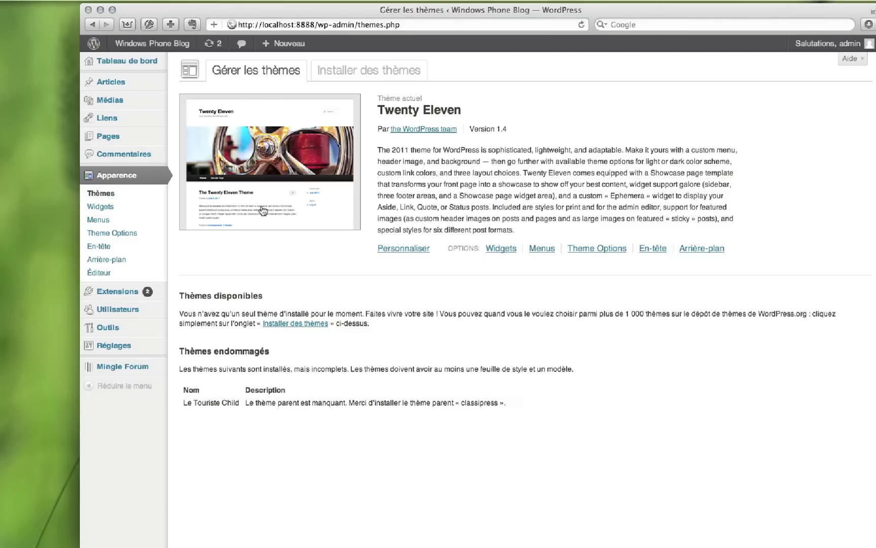
Open the live customizer for the Twenty Eleven theme and view the theme's description.
left_click(404, 251)
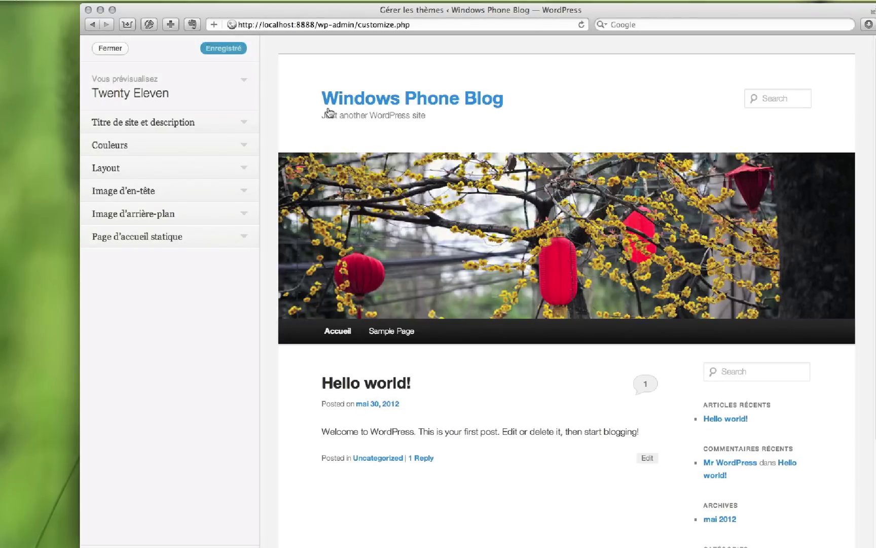
left_click(254, 90)
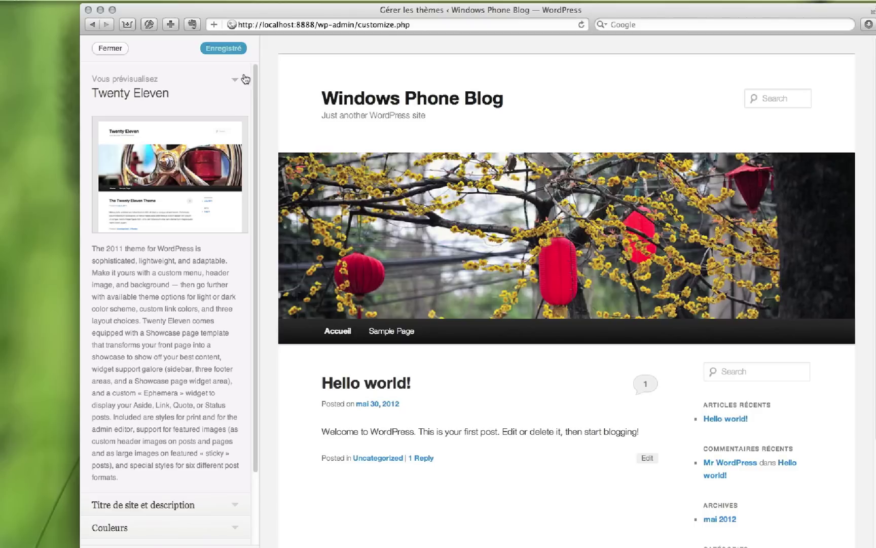
left_click(240, 80)
Set the site title to "WordPress Channel 2012" and the slogan to "Encore un blog WordPress !".
left_click(246, 126)
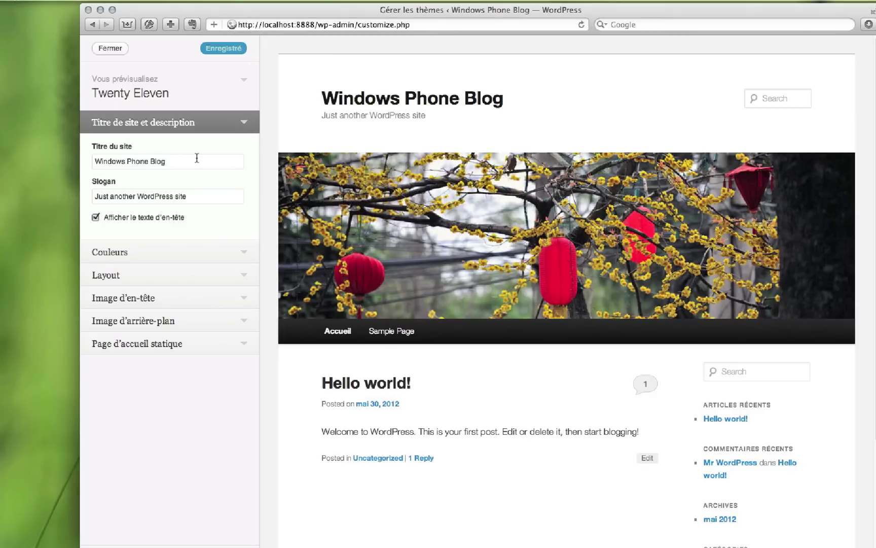
triple_click(208, 165)
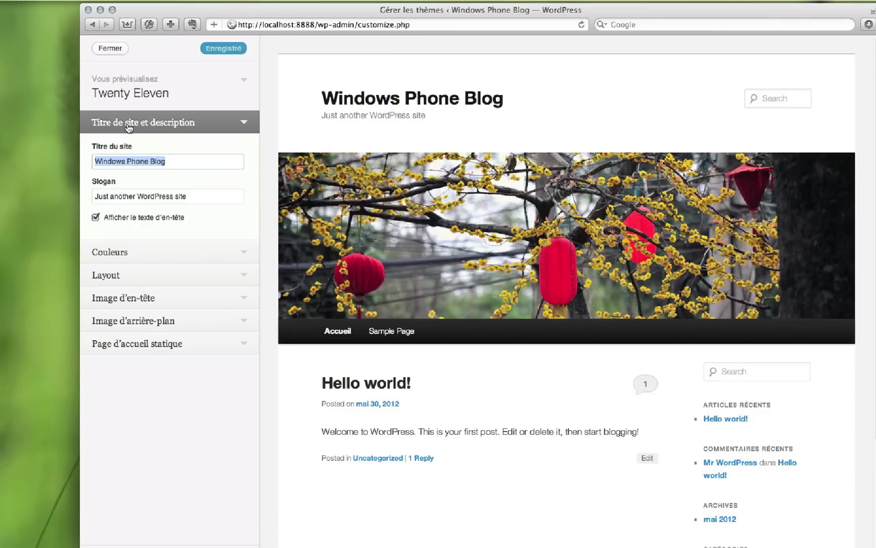
type("WordPress Channel 20123")
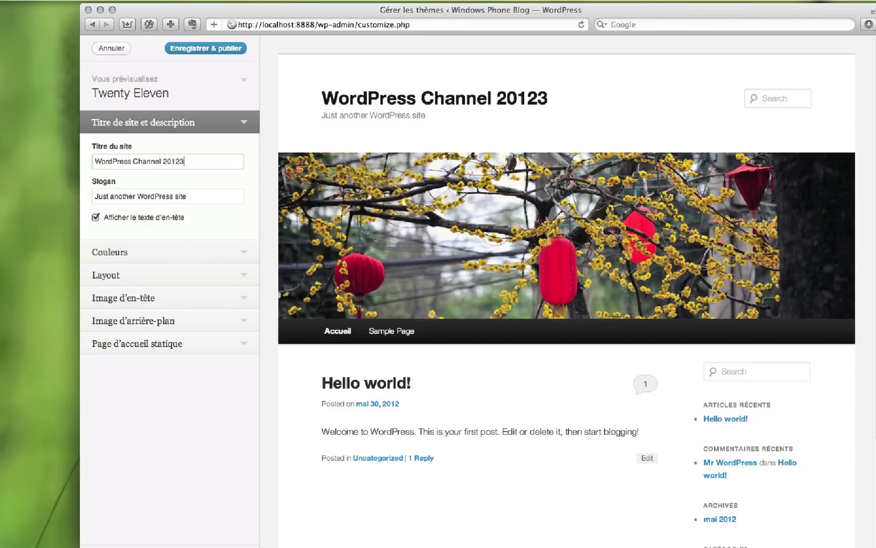
key("BackSpace")
key("Tab")
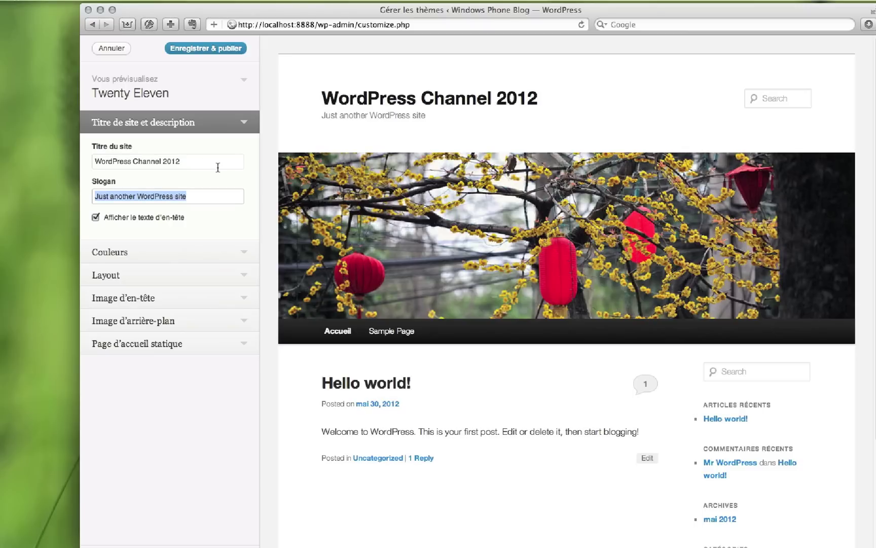
type("En")
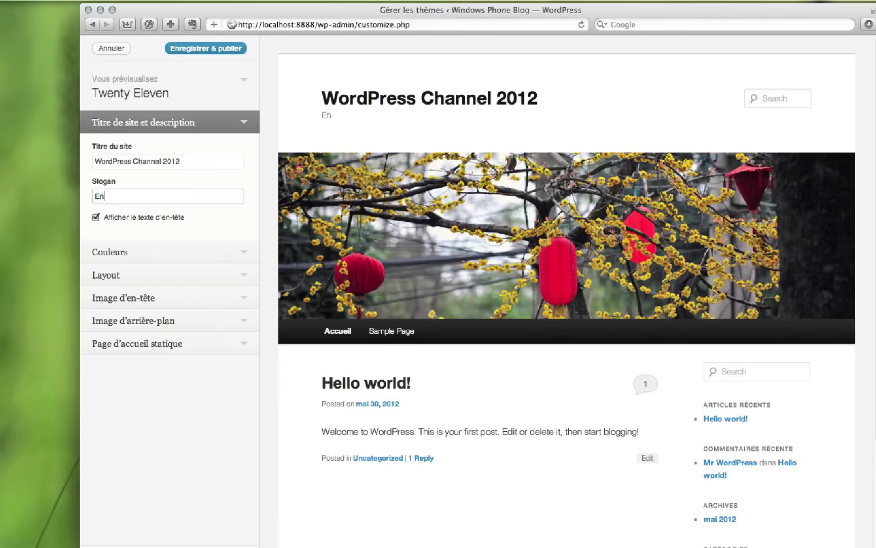
type("core un blog WordPress !")
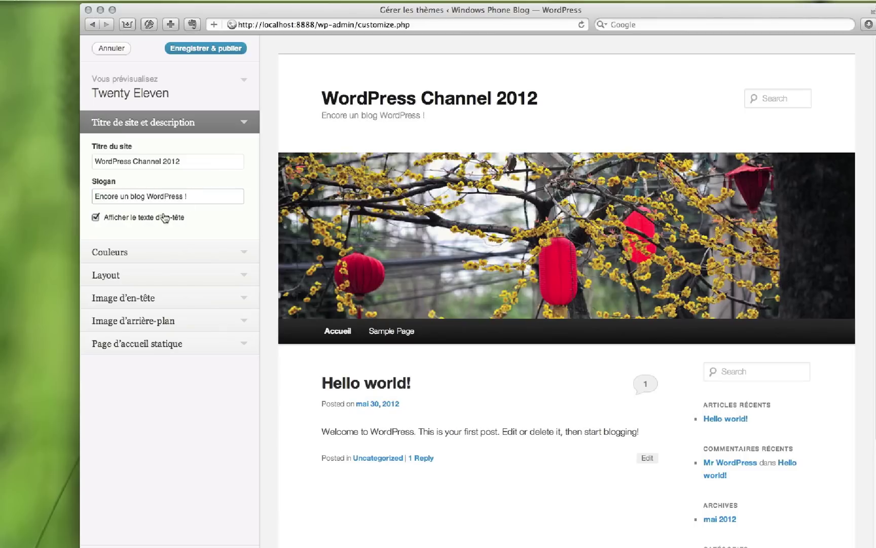
Change the theme's link color to the light blue #a5bfee.
left_click(125, 253)
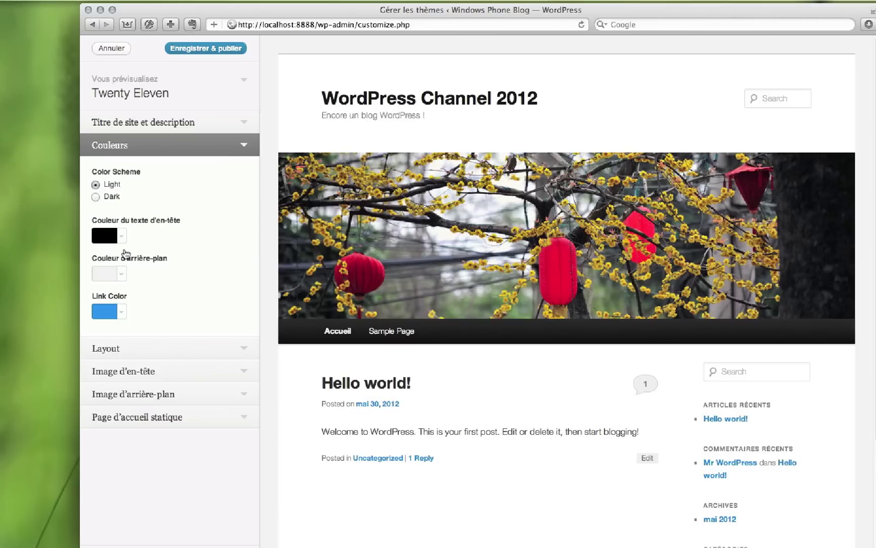
left_click(107, 311)
left_click(171, 391)
left_click_drag(181, 386, 173, 403)
mouse_move(203, 343)
left_mouse_down()
mouse_move(132, 343)
mouse_move(165, 333)
left_mouse_up()
mouse_move(187, 400)
left_mouse_down()
mouse_move(150, 387)
mouse_move(154, 366)
left_mouse_up()
left_click(132, 424)
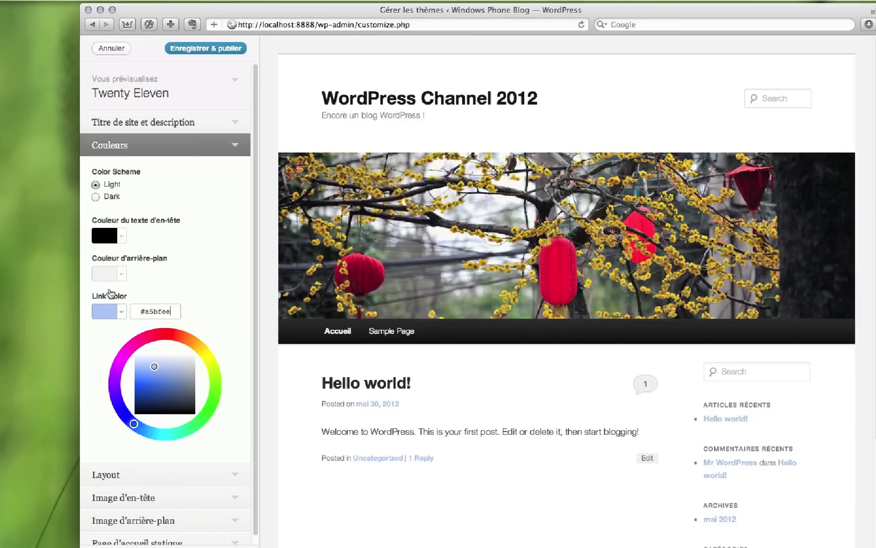
Set the header text color to dark red #640216 and choose the Light color scheme.
left_click(119, 236)
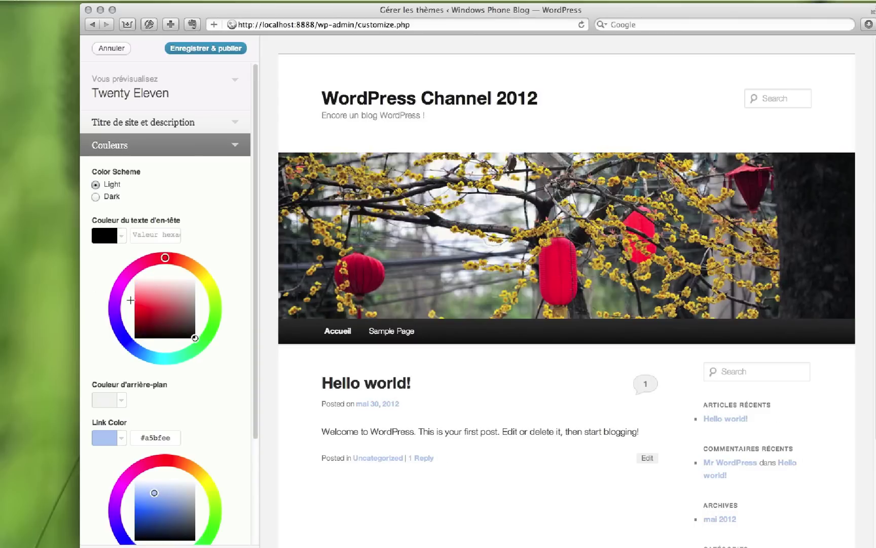
left_click(154, 259)
left_click_drag(156, 297, 138, 326)
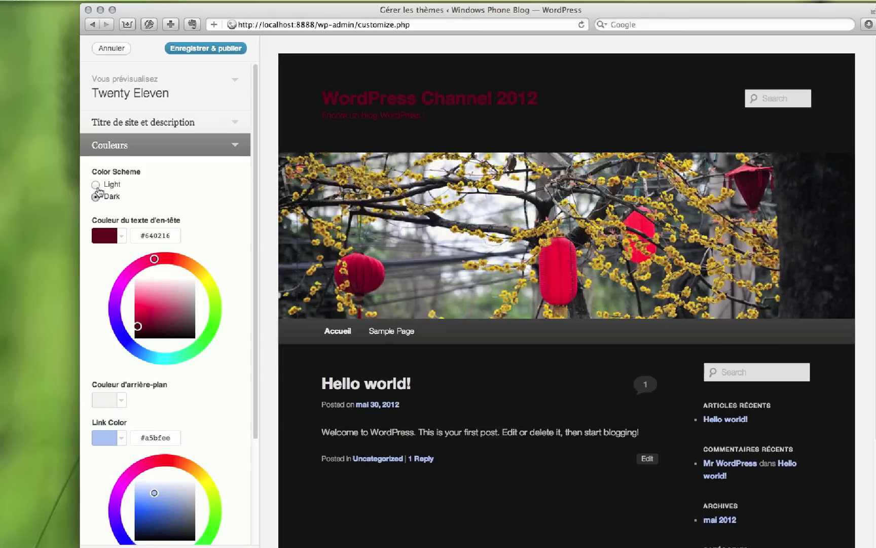
left_click(95, 185)
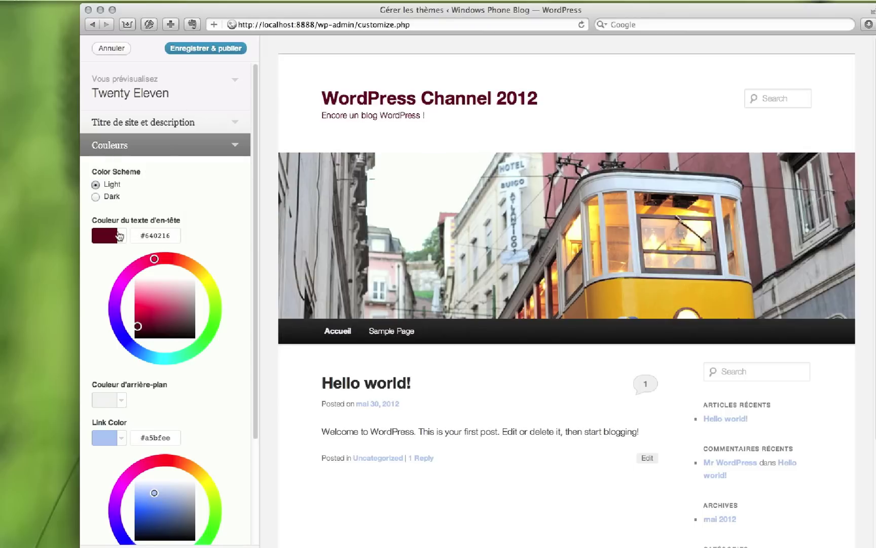
left_click(233, 146)
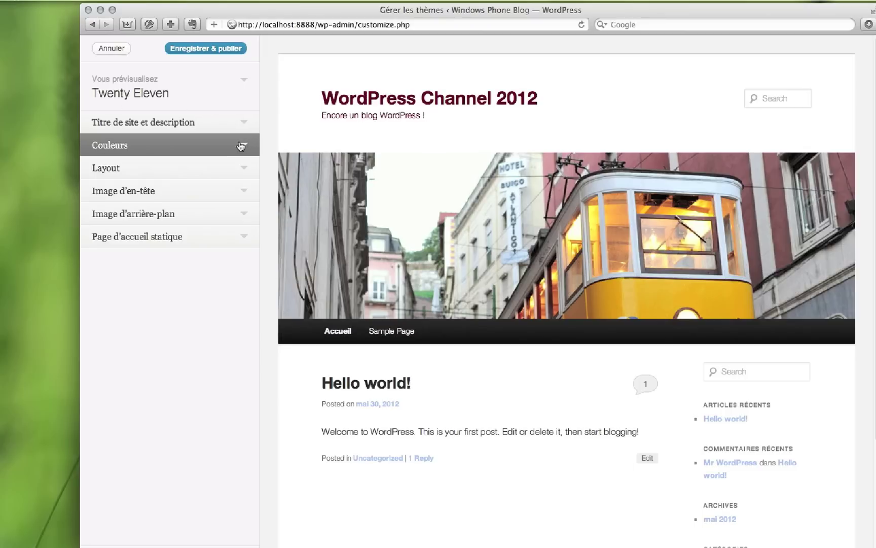
Remove the header image from the theme.
left_click(236, 191)
left_click(172, 239)
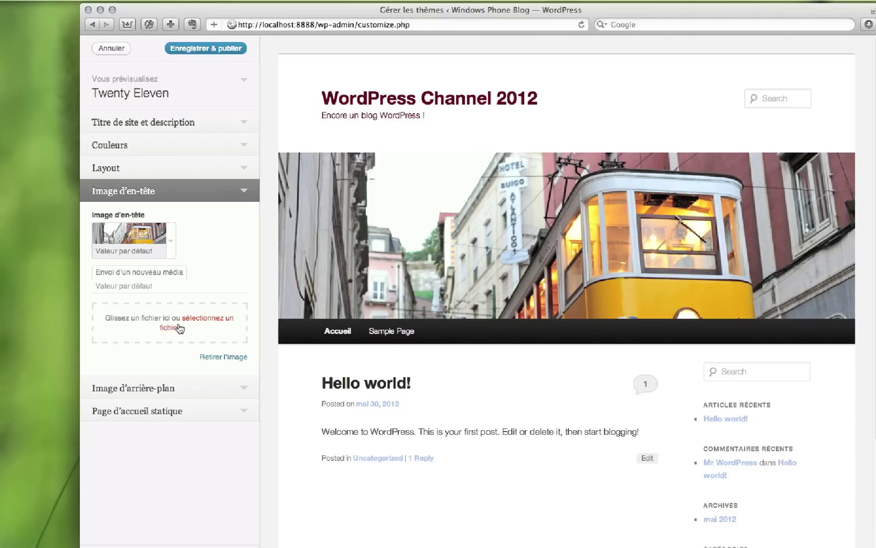
left_click_drag(105, 318, 159, 306)
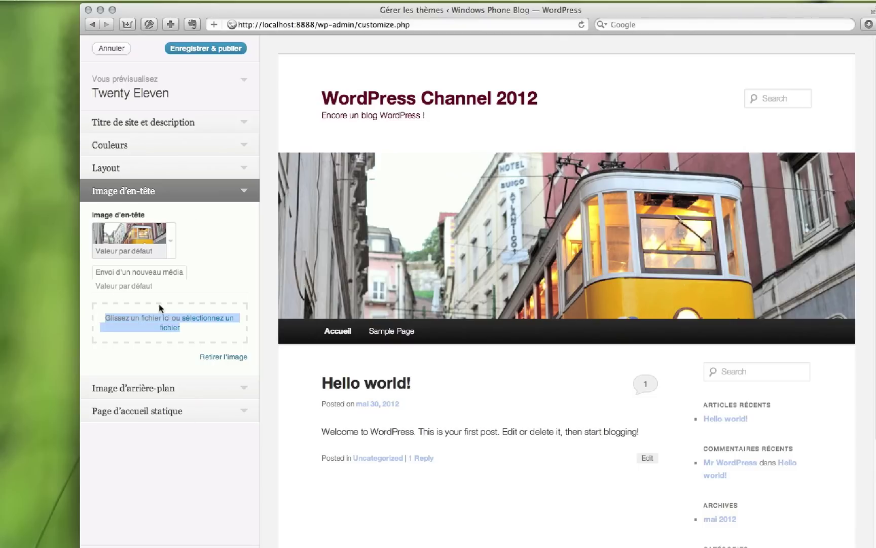
left_click(231, 357)
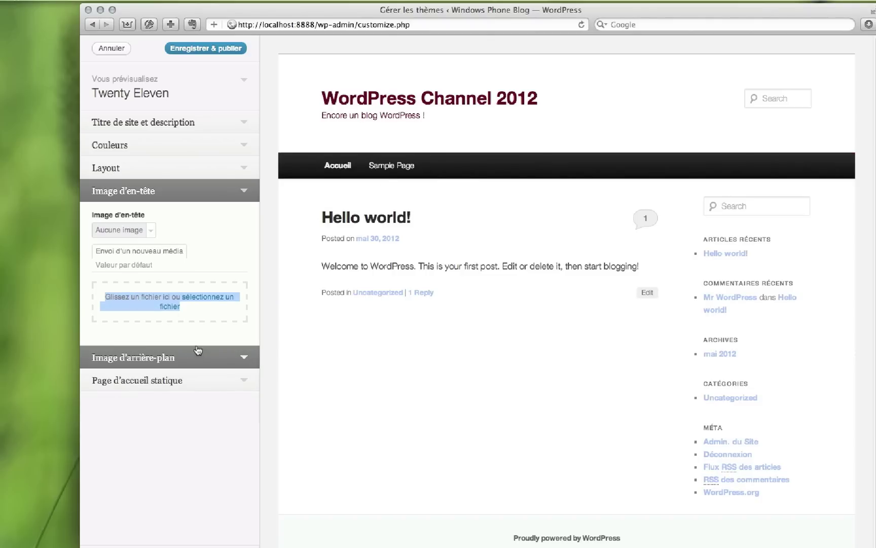
Display the upload options for the theme's background image.
left_click(246, 357)
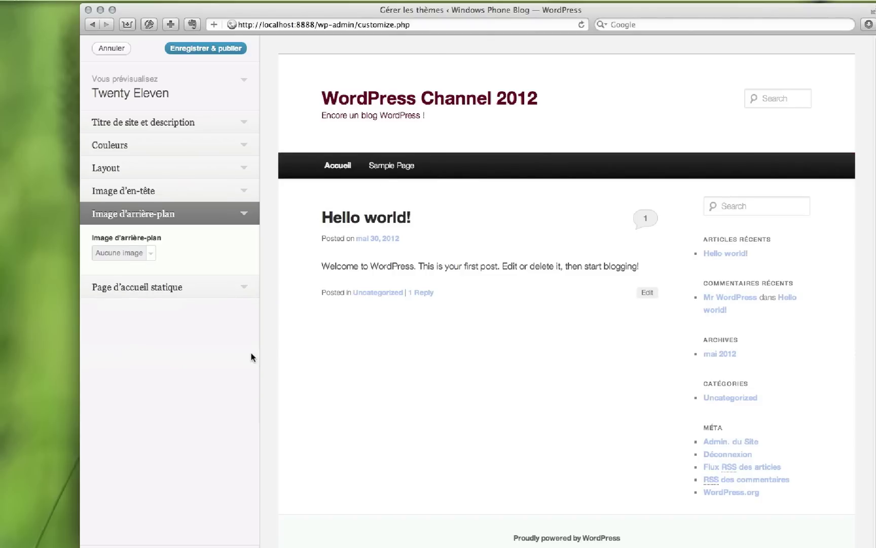
left_click(150, 253)
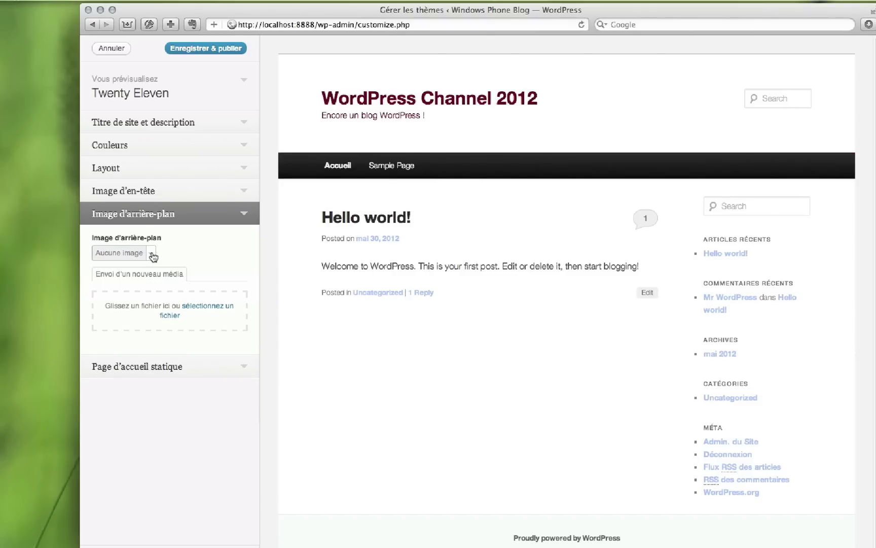
Try Sample Page as both static home page and articles page, and restore the latest articles as the home page display.
left_click(251, 368)
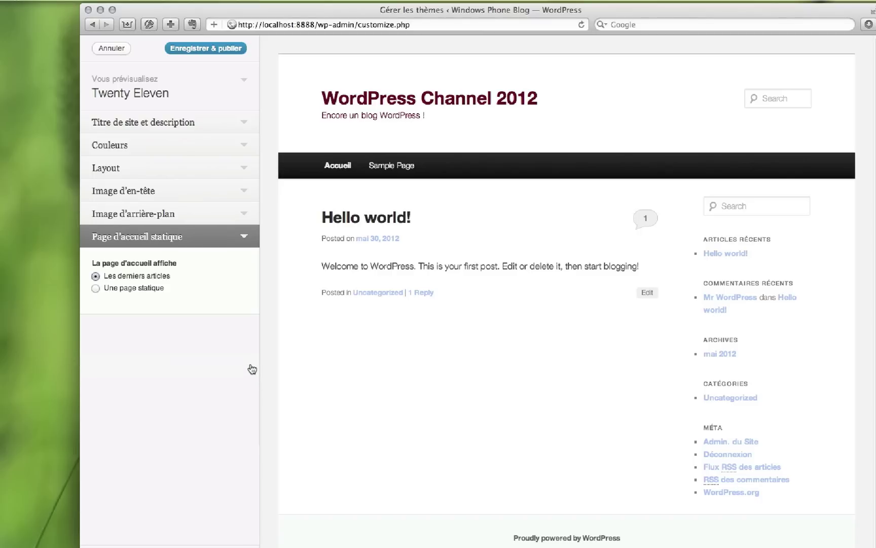
left_click(97, 289)
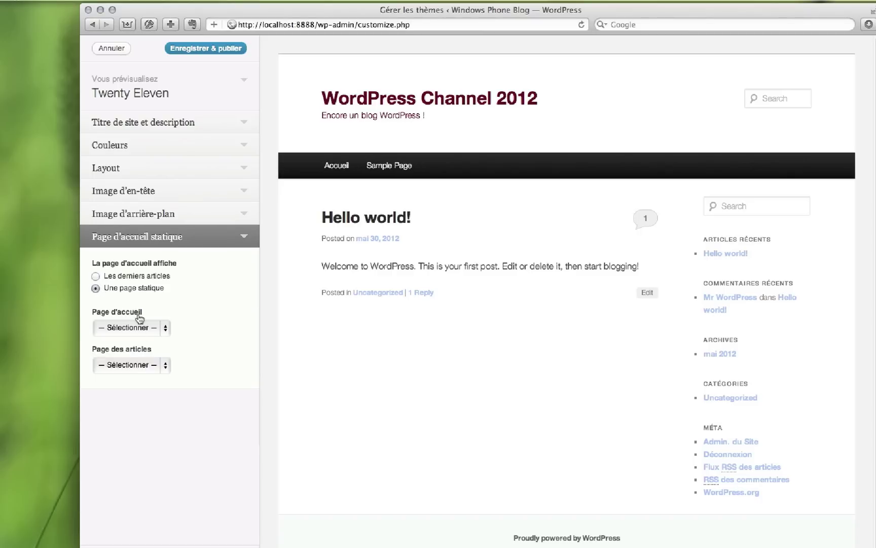
left_click(144, 332)
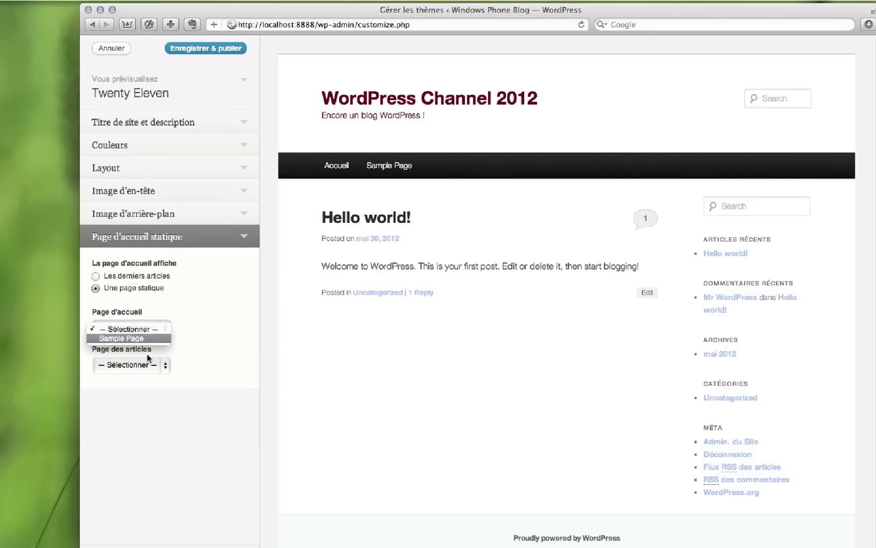
left_click(121, 339)
left_click(152, 366)
left_click(127, 375)
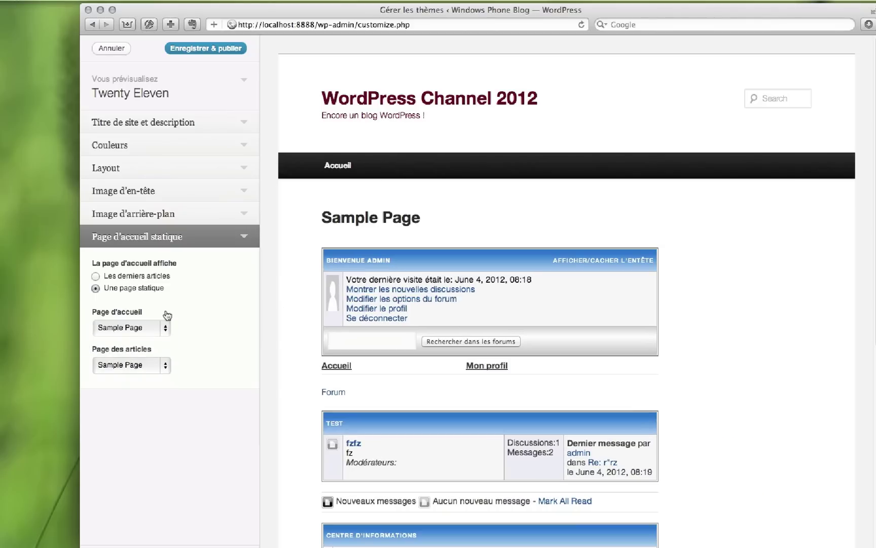
left_click(96, 276)
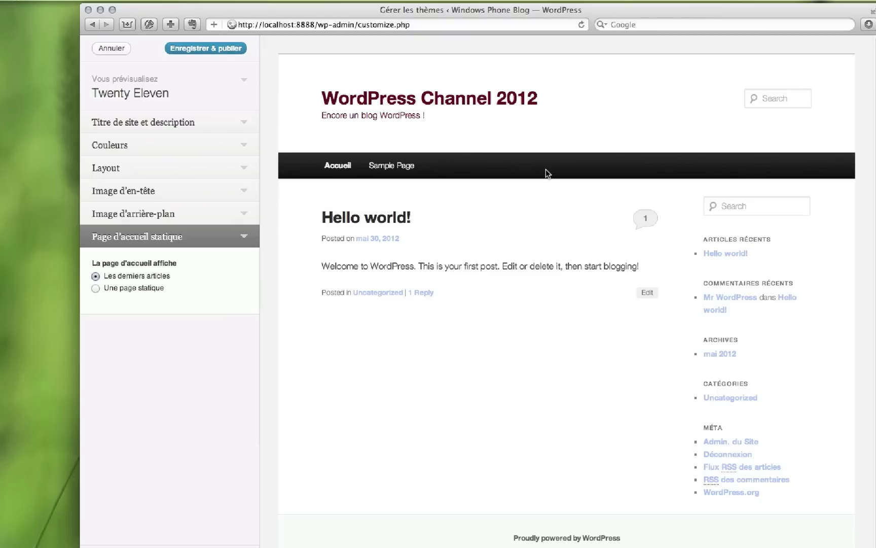
Save and publish the theme changes, and open the live site in a separate tab.
left_click(202, 48)
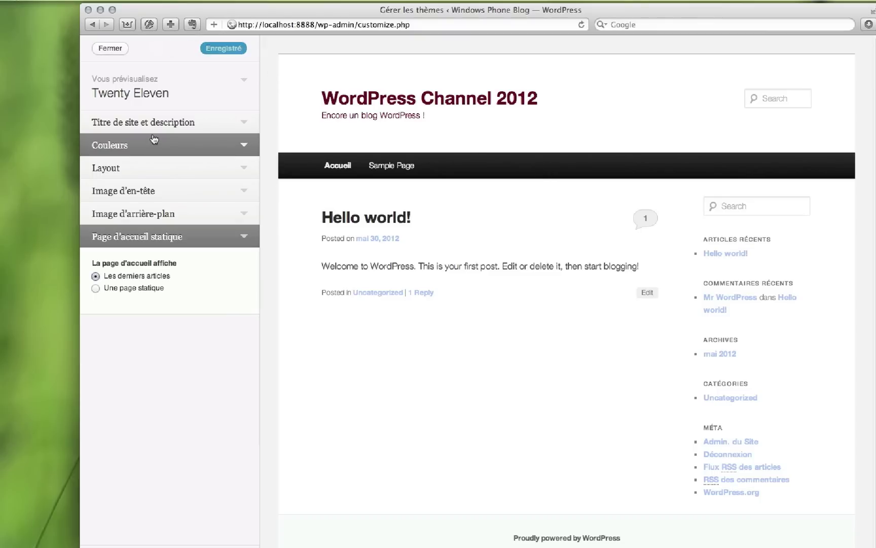
left_click(432, 100, "super")
left_click(327, 40)
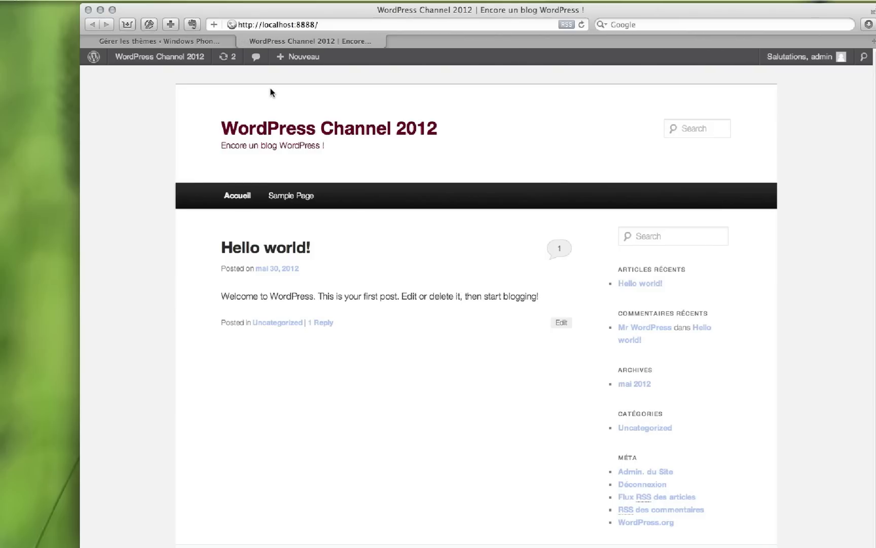
Close the theme customizer and display the featured themes available for installation.
left_click(195, 41)
left_click(116, 63)
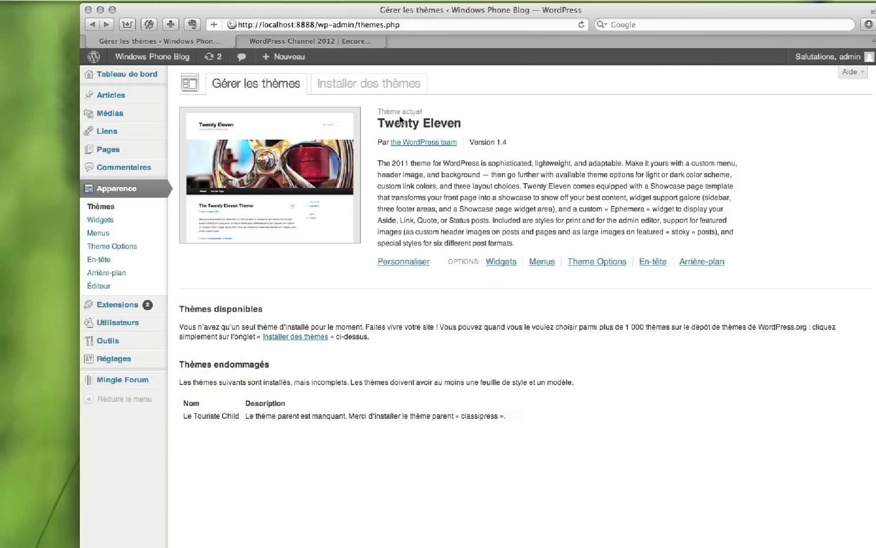
left_click(391, 83)
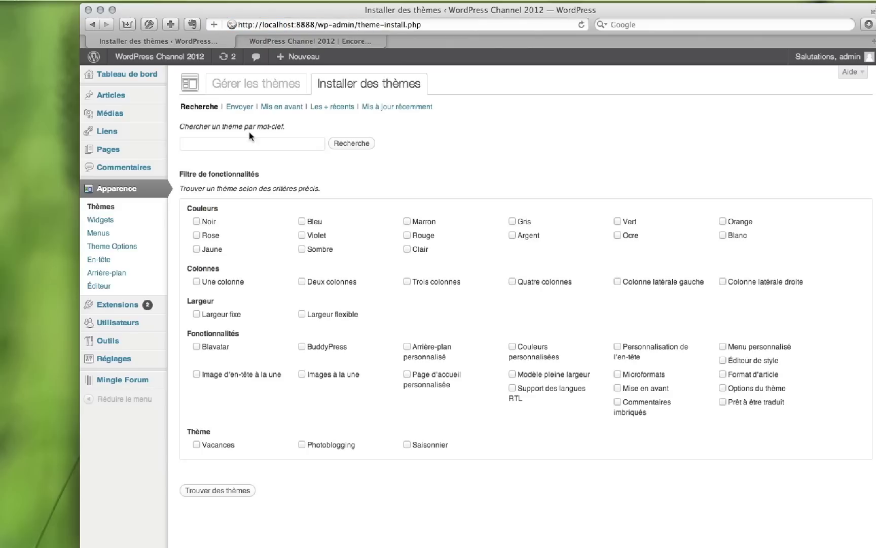
left_click(281, 107)
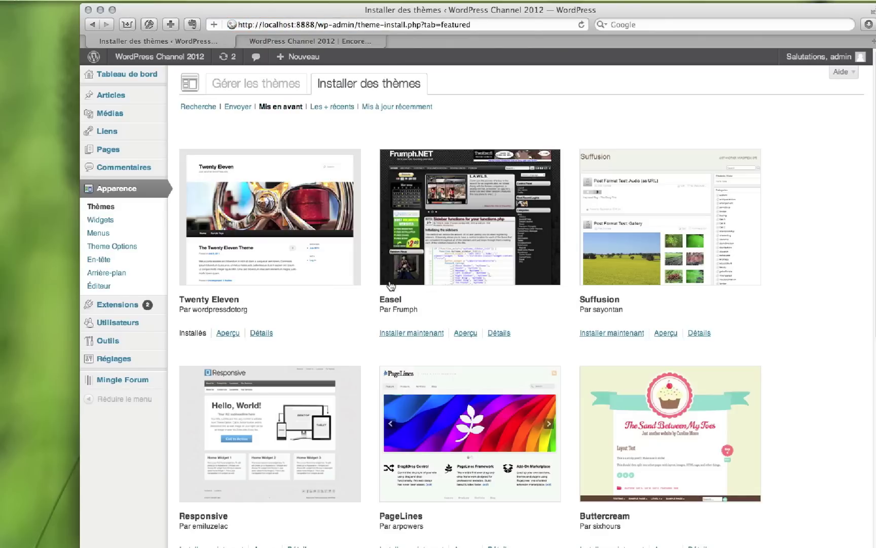
Preview the Suffusion theme, and view the details of the Twenty Eleven theme.
left_click(666, 333)
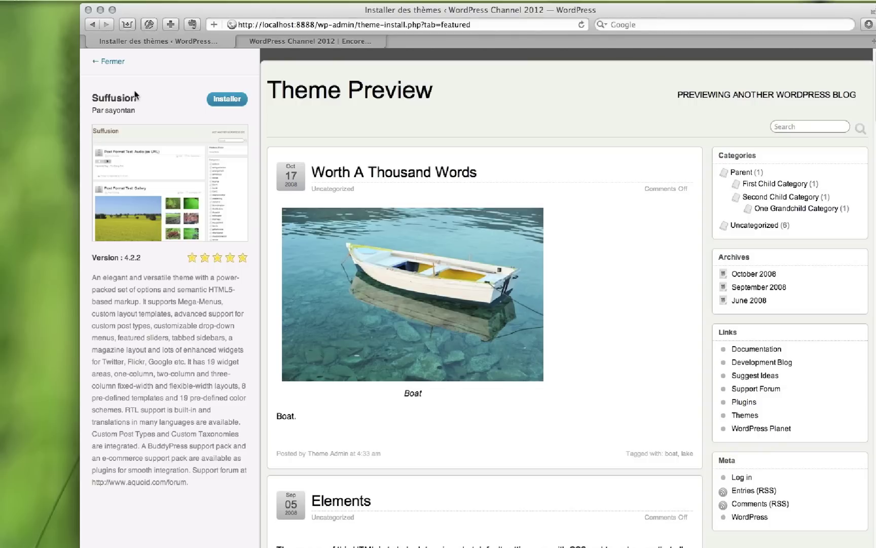
left_click(113, 62)
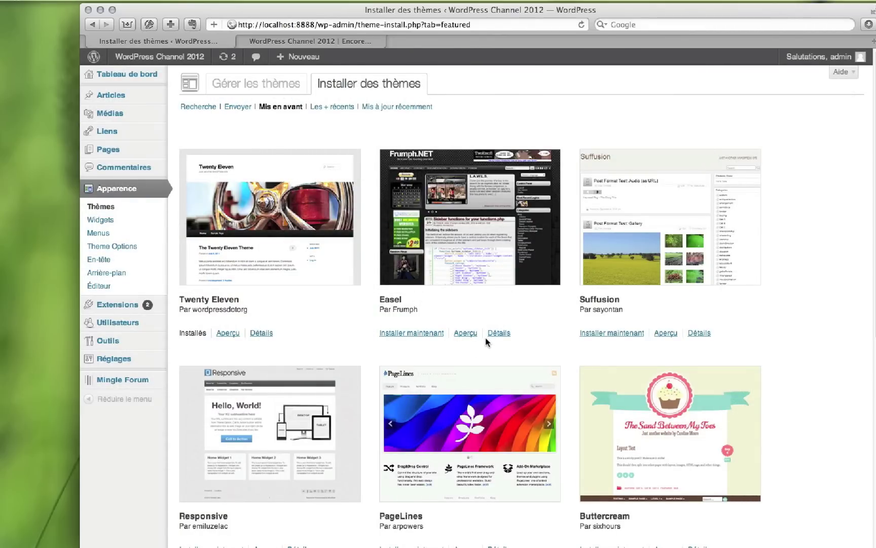
left_click(261, 333)
scroll(369, 296, "down", 3)
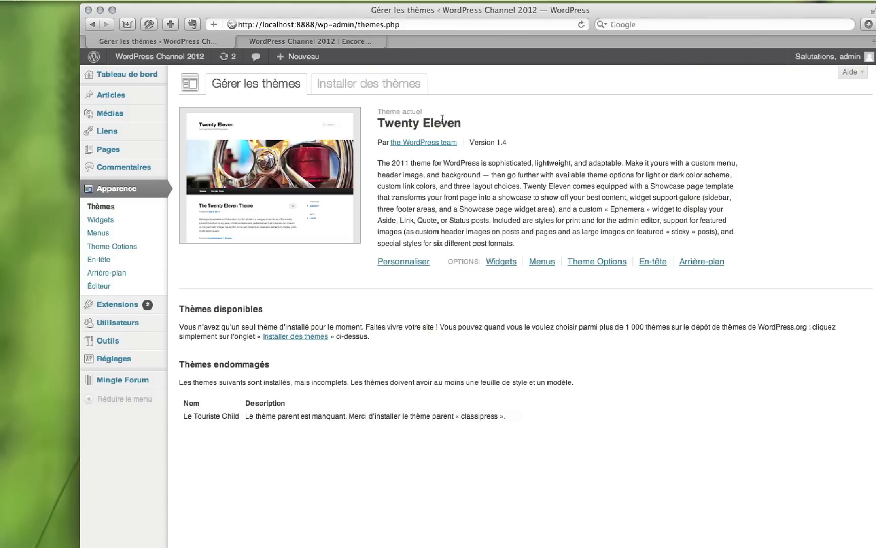
Return to the home page of the live WordPress Channel 2012 site.
left_click(350, 42)
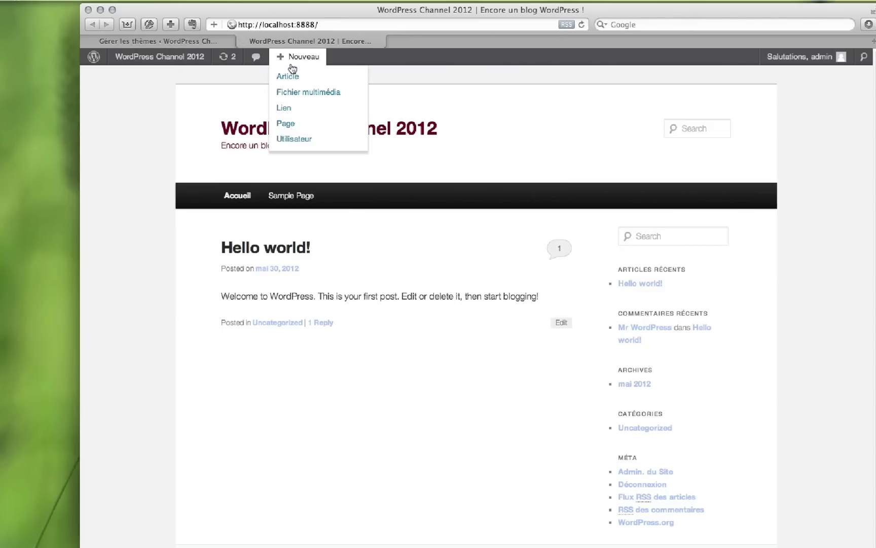